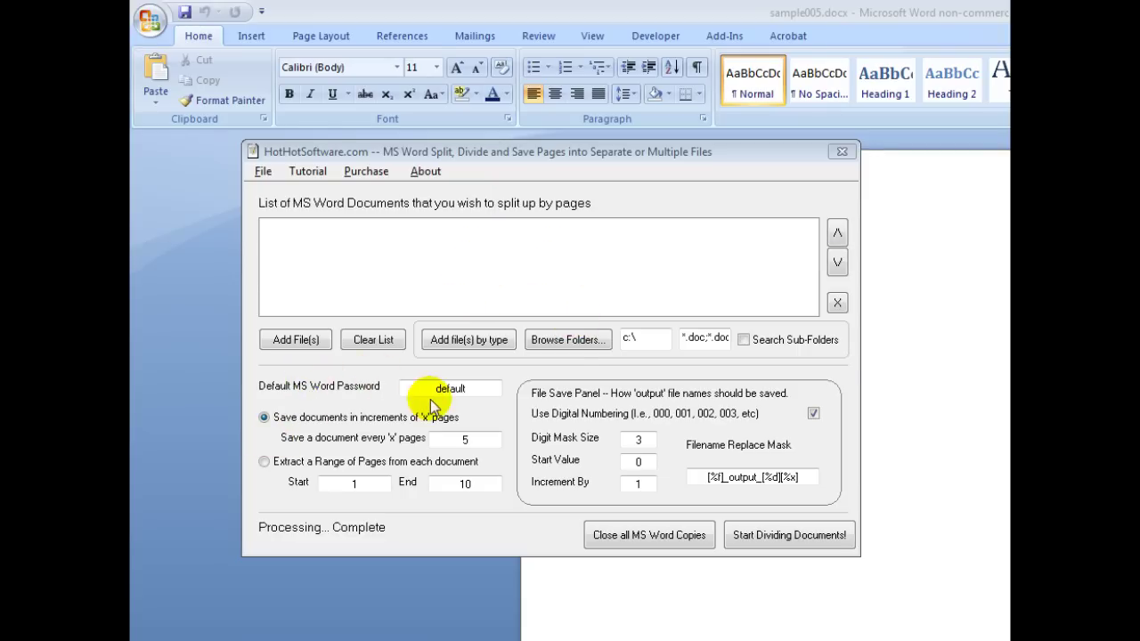
# Step: Review the default Word password field and the 5 pages-per-file setting
pyautogui.click(502, 388)
pyautogui.moveTo(501, 388); pyautogui.dragTo(347, 381)
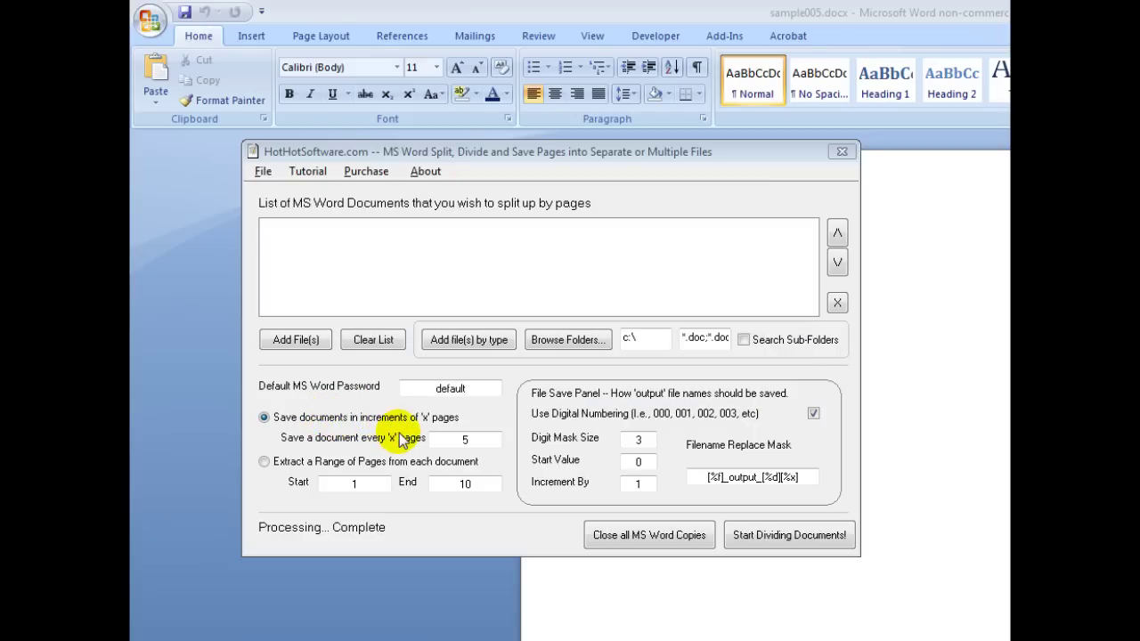
pyautogui.click(464, 441)
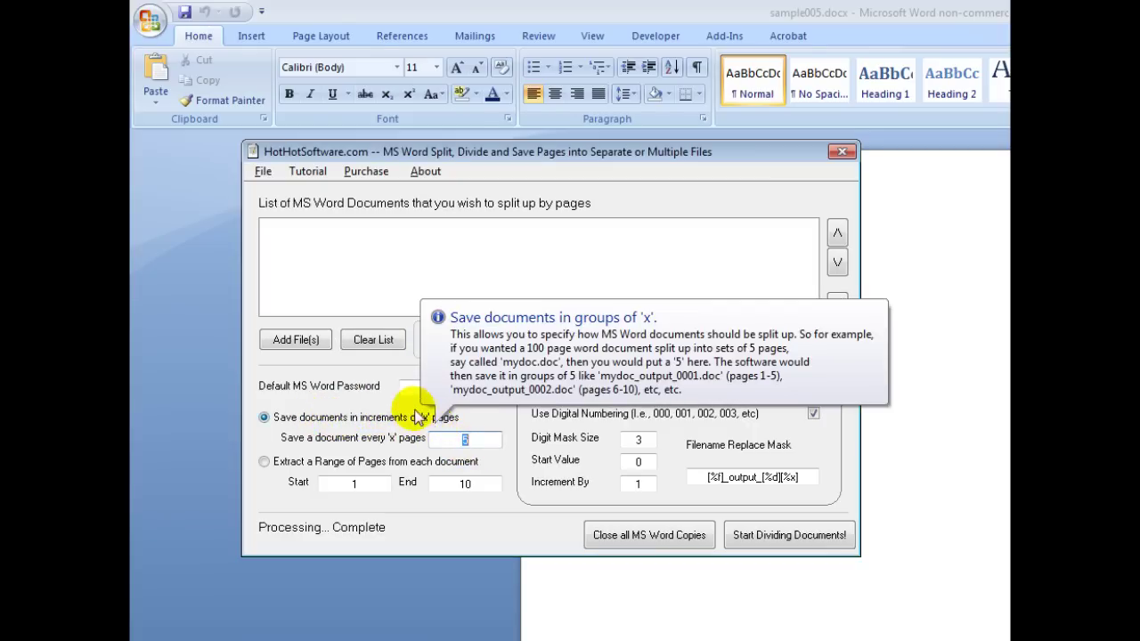
pyautogui.doubleClick(452, 436)
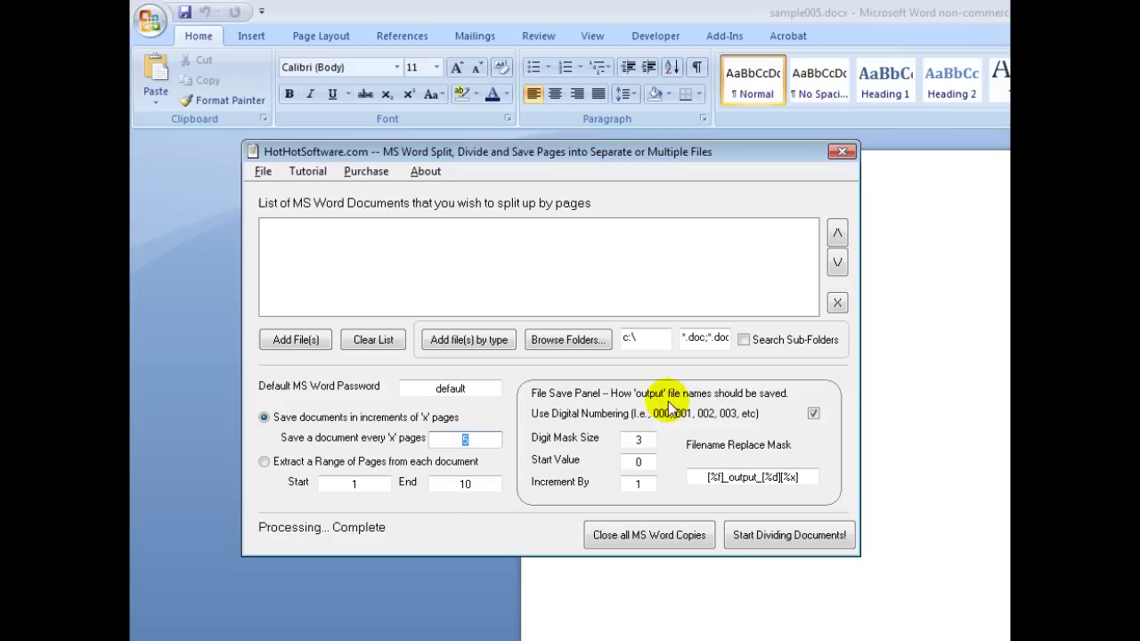
pyautogui.moveTo(752, 477)
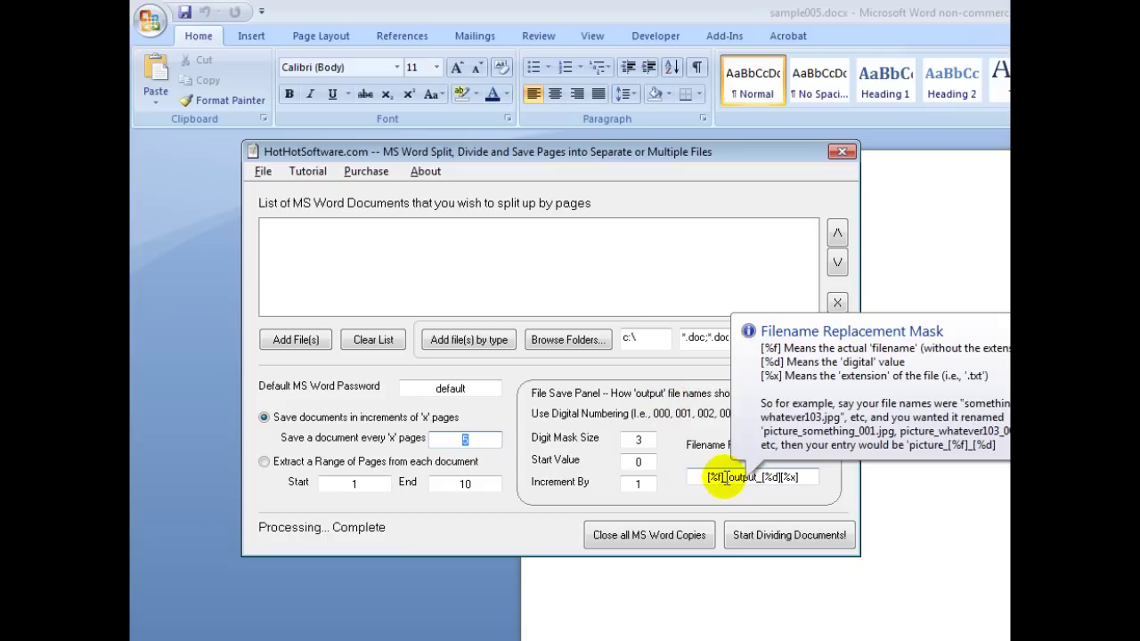
# Step: Inspect the filename mask [%f]_output_[%d][%x], then move to the digit mask size
pyautogui.click(726, 478)
pyautogui.moveTo(692, 478); pyautogui.dragTo(718, 479)
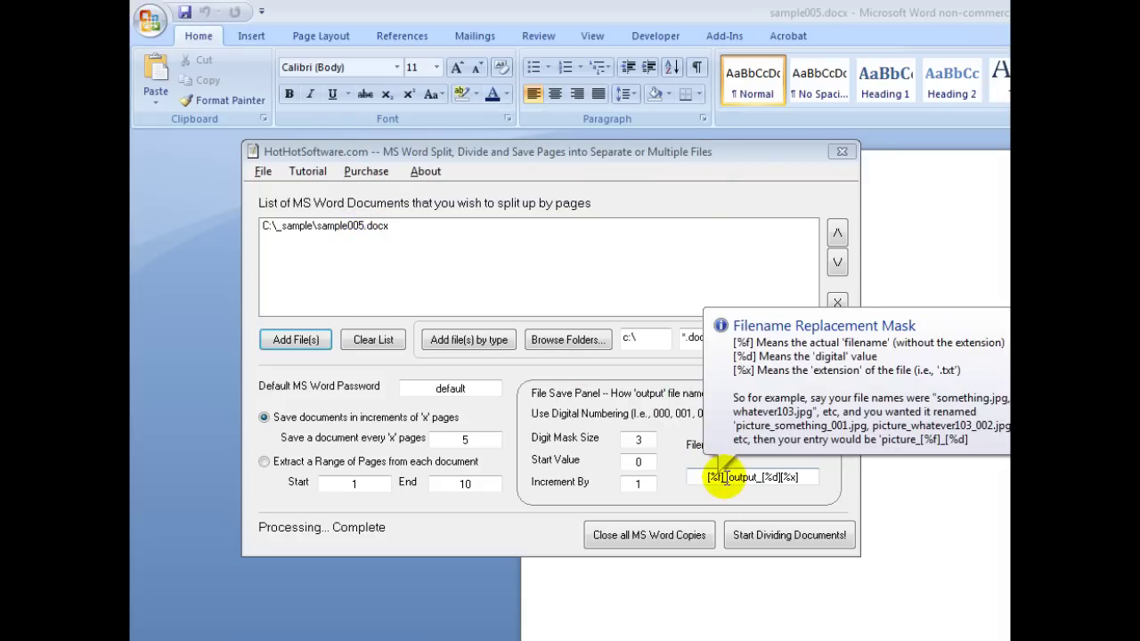
pyautogui.moveTo(726, 478); pyautogui.dragTo(762, 479)
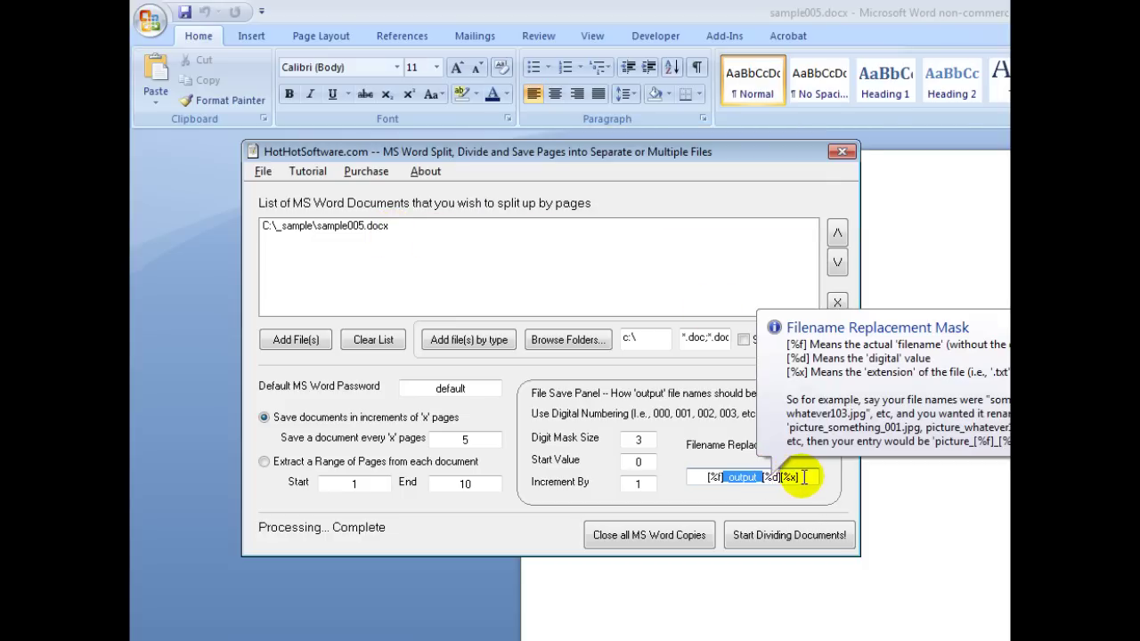
pyautogui.click(804, 478)
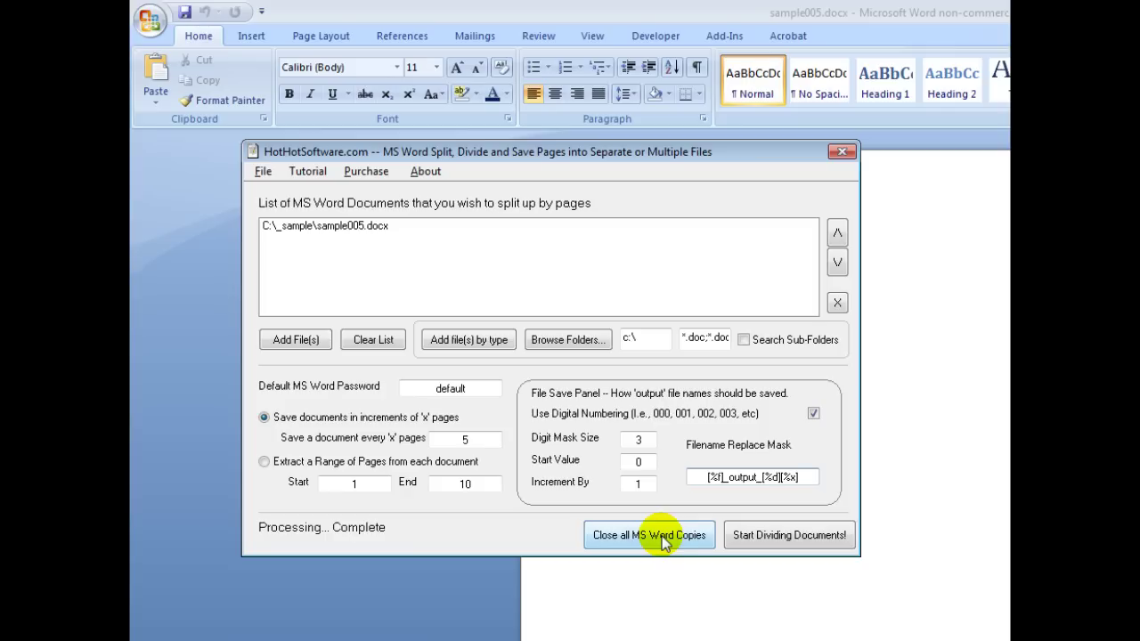
# Step: Bring sample005.docx forward in Word and select, then deselect, the 'Regular content' line
pyautogui.click(824, 535)
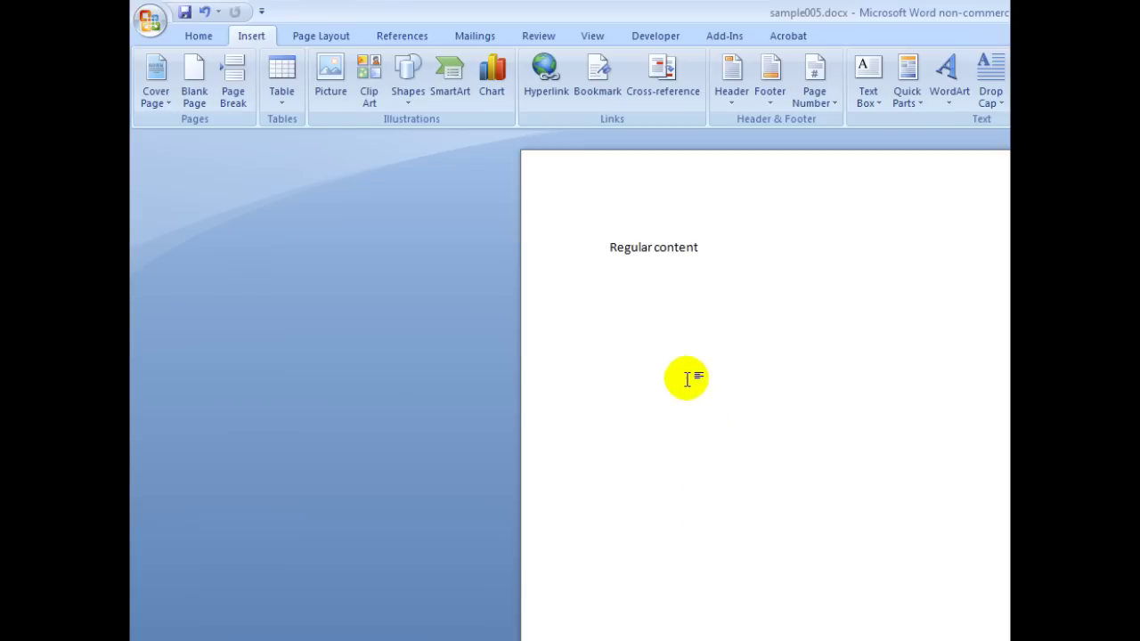
pyautogui.moveTo(727, 244); pyautogui.dragTo(560, 234)
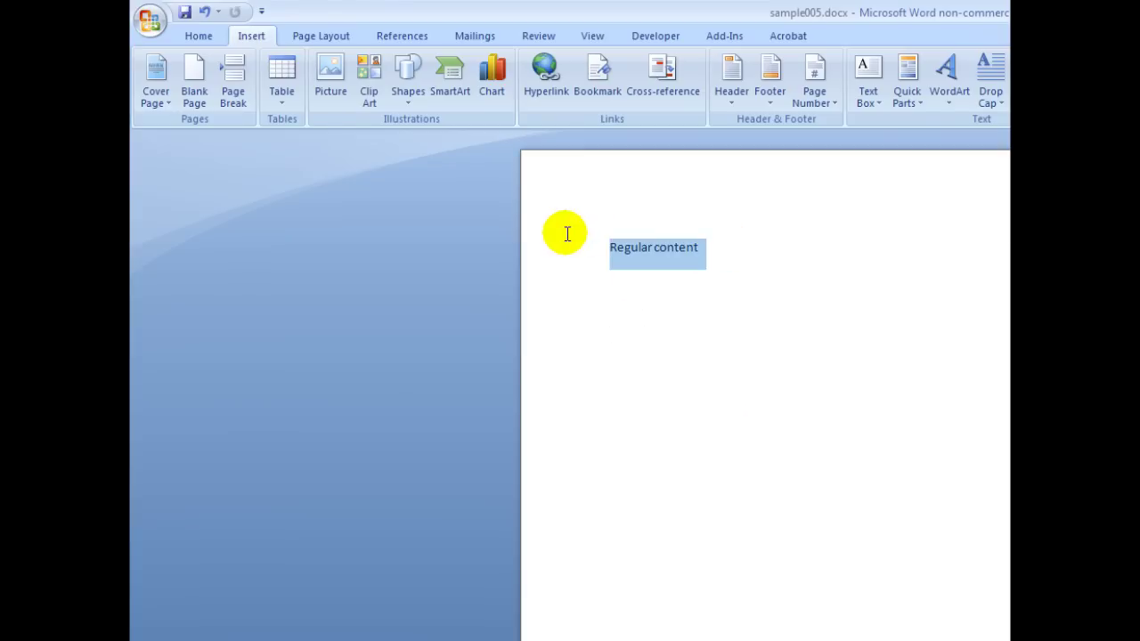
pyautogui.click(733, 237)
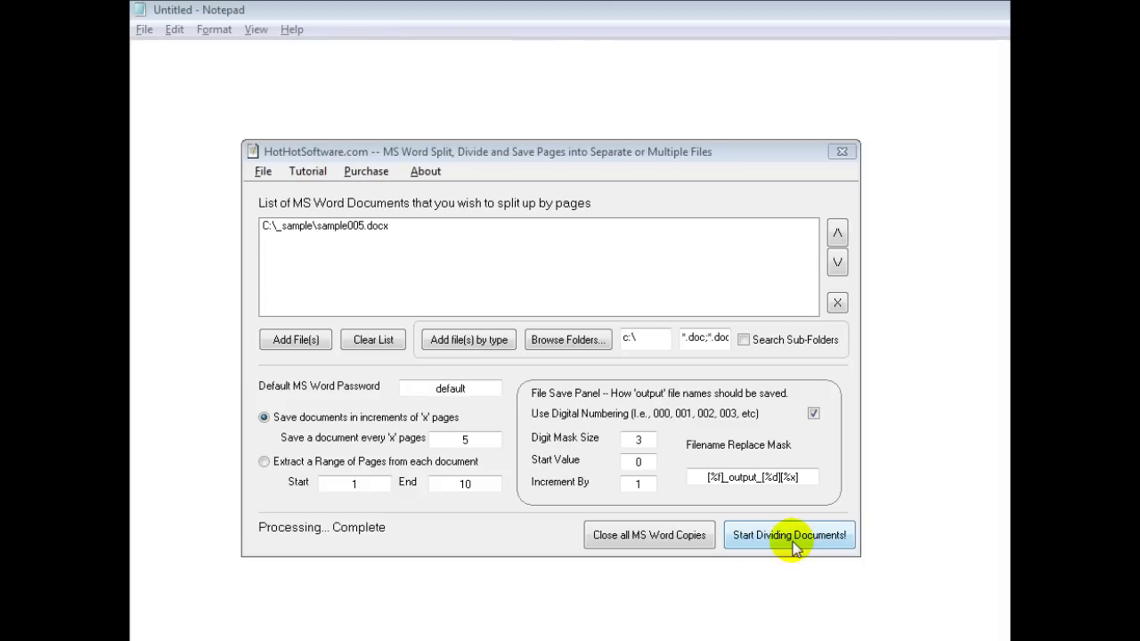
# Step: Run the 5-page split of sample005.docx, confirming the close-all-Word-documents prompt
pyautogui.click(788, 537)
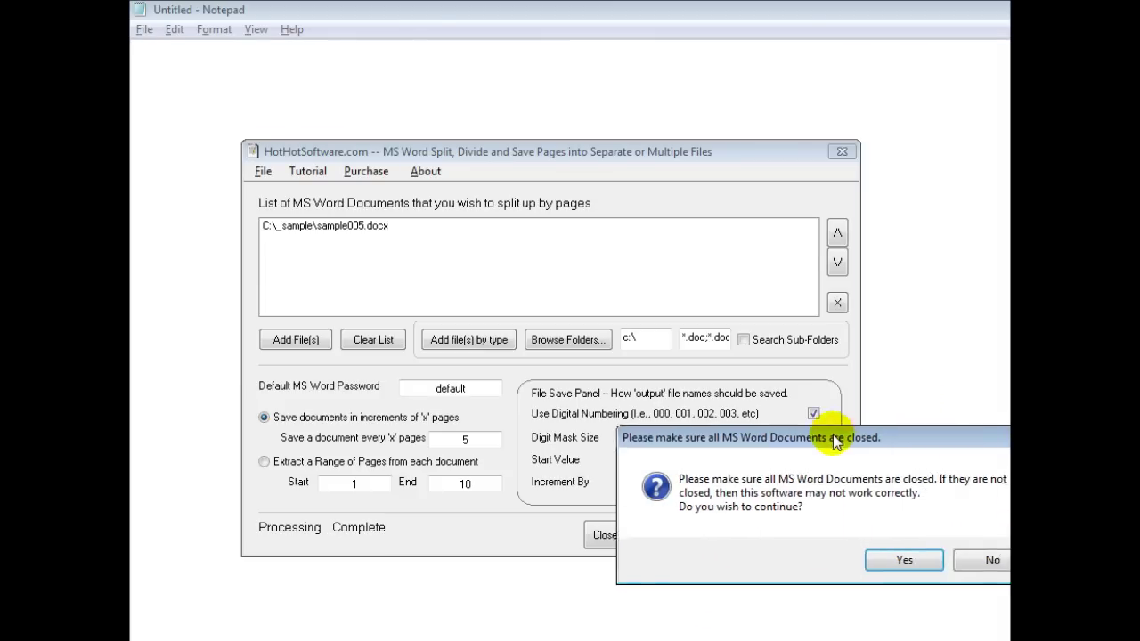
pyautogui.moveTo(918, 439); pyautogui.dragTo(805, 425)
pyautogui.click(888, 548)
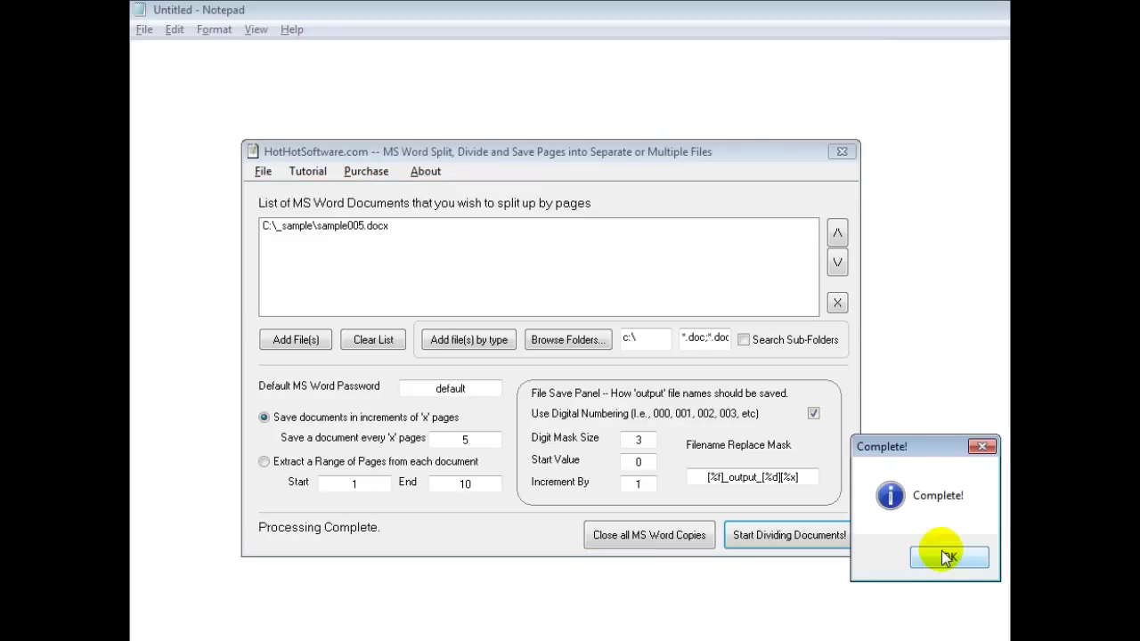
pyautogui.click(941, 552)
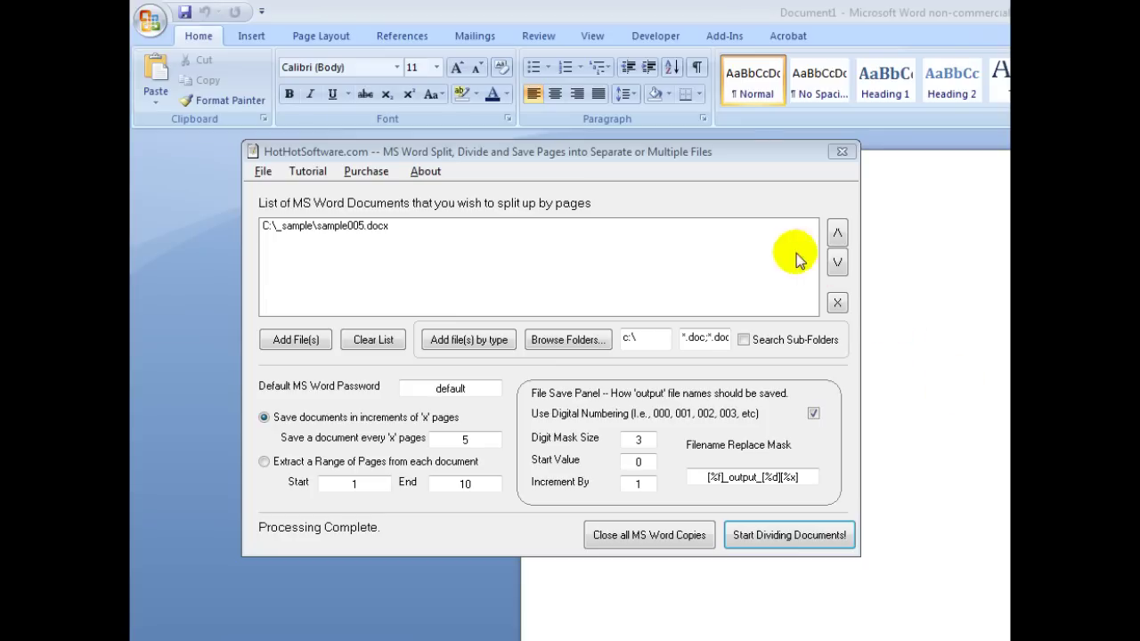
pyautogui.click(674, 196)
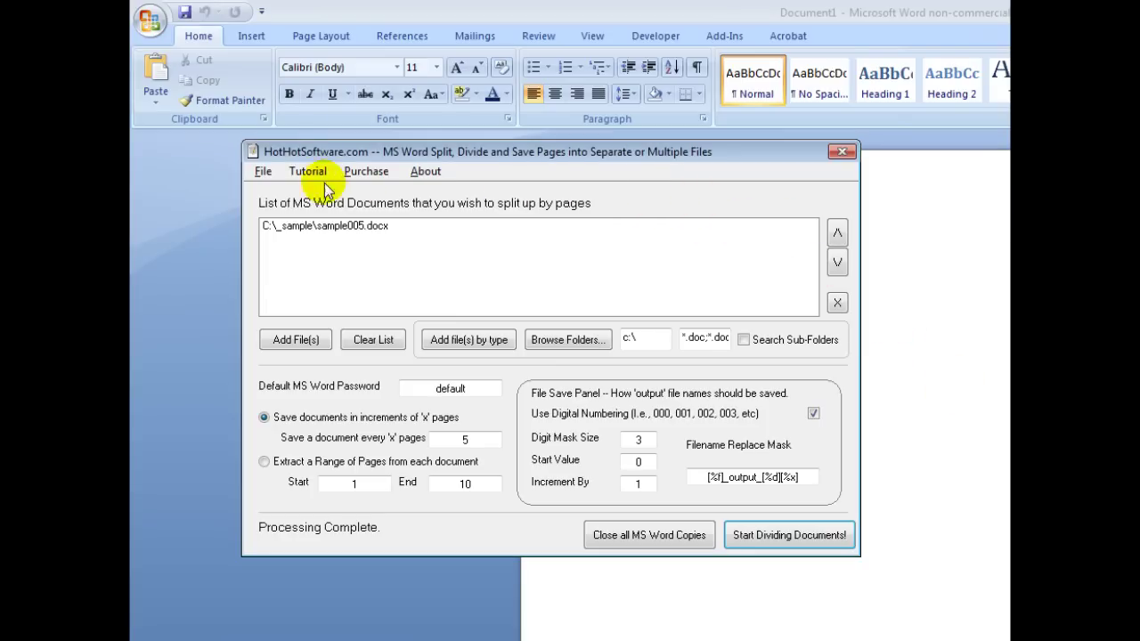